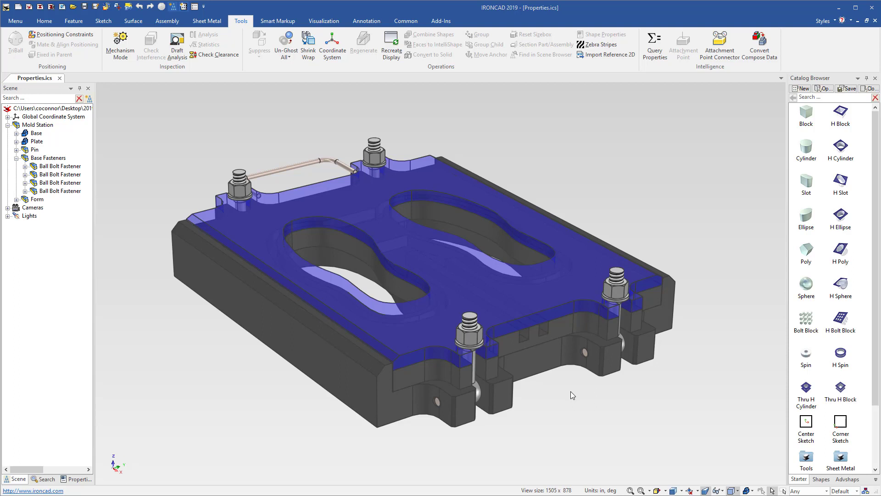
- Give the first Ball Bolt Fastener assembly the part number 123-BF and the description Ball Fastener in its assembly properties
{"action": "left_click", "coordinate": [467, 340]}
{"action": "left_click", "coordinate": [470, 334]}
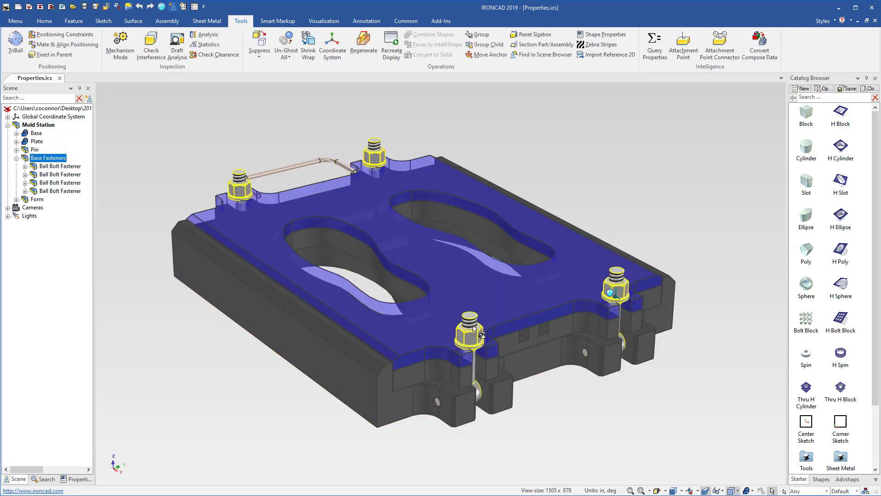
{"action": "left_click", "coordinate": [473, 329]}
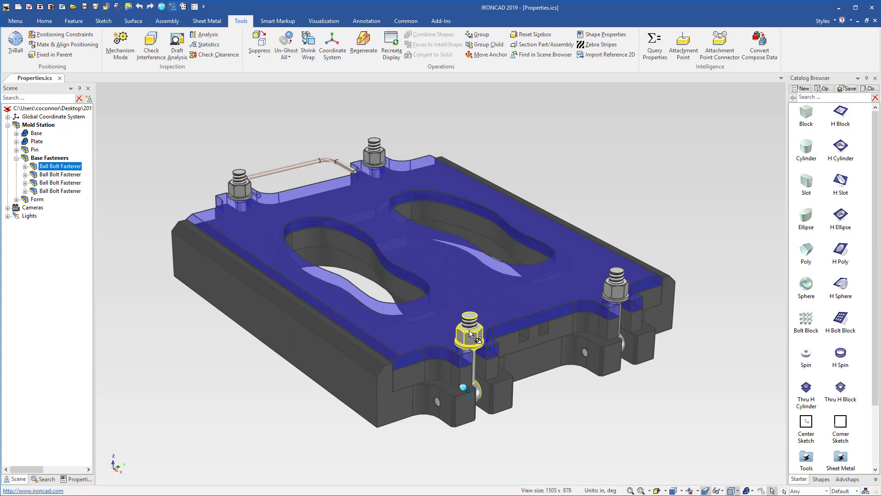
{"action": "right_click", "coordinate": [469, 334]}
{"action": "left_click", "coordinate": [504, 327]}
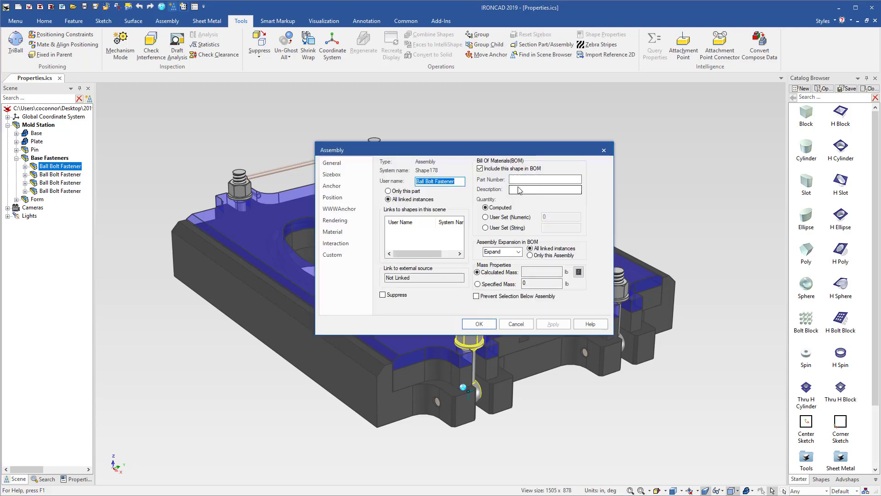
{"action": "left_click", "coordinate": [521, 180]}
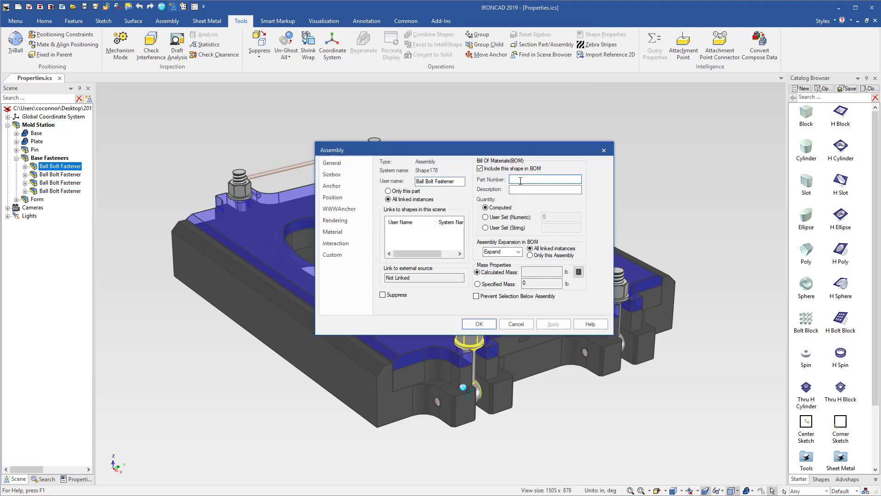
{"action": "type", "text": "123-BF"}
{"action": "left_click", "coordinate": [527, 191]}
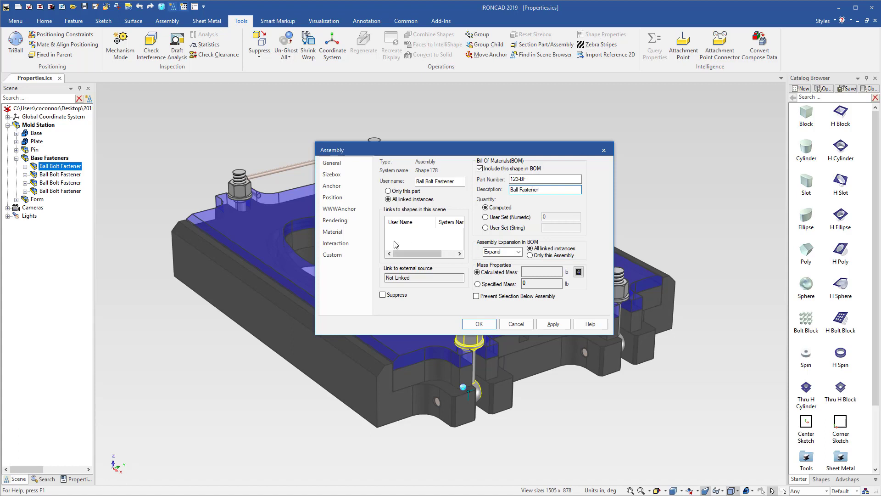
- Add a custom text property Supplier with the value ABC to the fastener assembly
{"action": "left_click", "coordinate": [332, 254]}
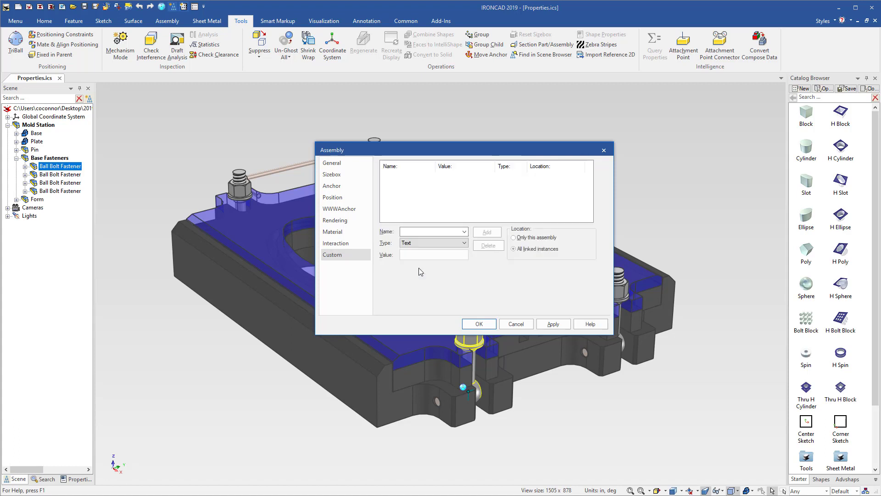
{"action": "left_click", "coordinate": [464, 232]}
{"action": "left_click", "coordinate": [432, 300]}
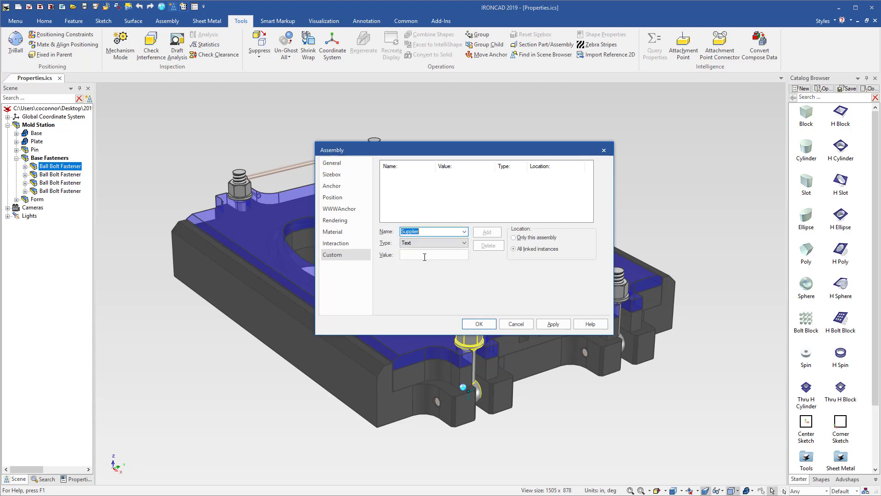
{"action": "left_click", "coordinate": [423, 254]}
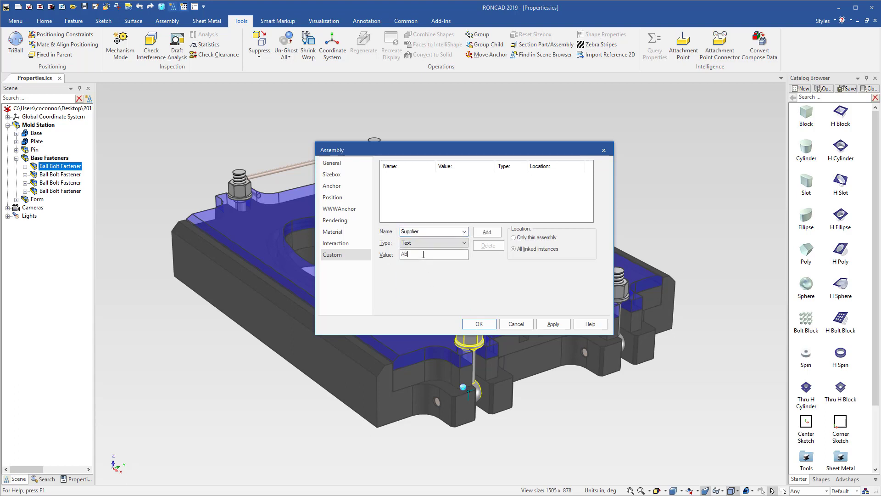
{"action": "left_click", "coordinate": [487, 232]}
- Add a custom text property Price with the value 1.25 and apply the fastener's assembly properties
{"action": "left_click", "coordinate": [411, 233]}
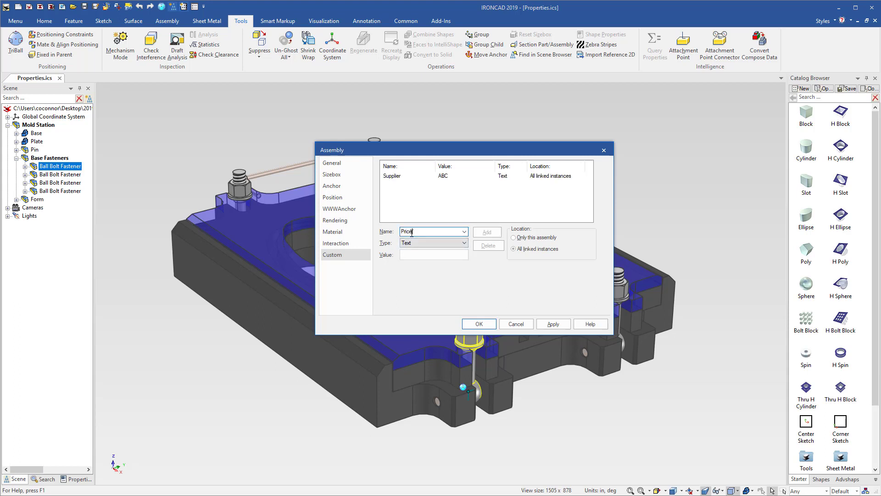
{"action": "left_click", "coordinate": [418, 256]}
{"action": "type", "text": "1.25"}
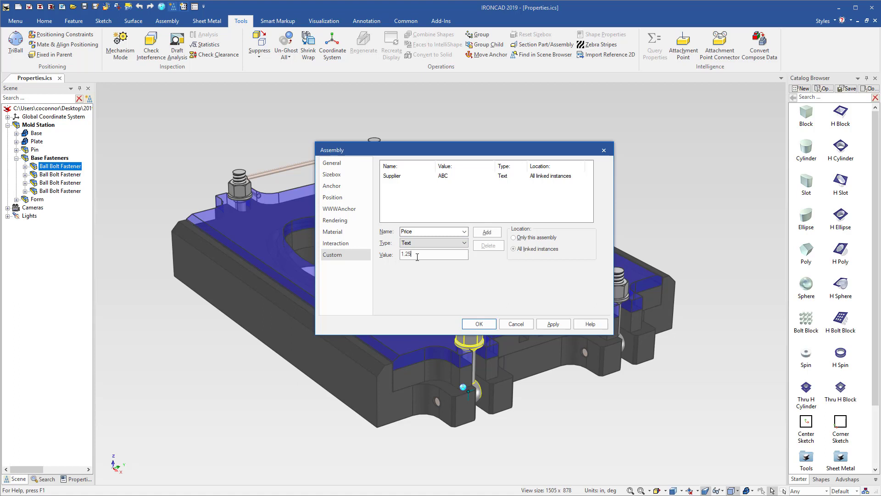
{"action": "left_click", "coordinate": [490, 236]}
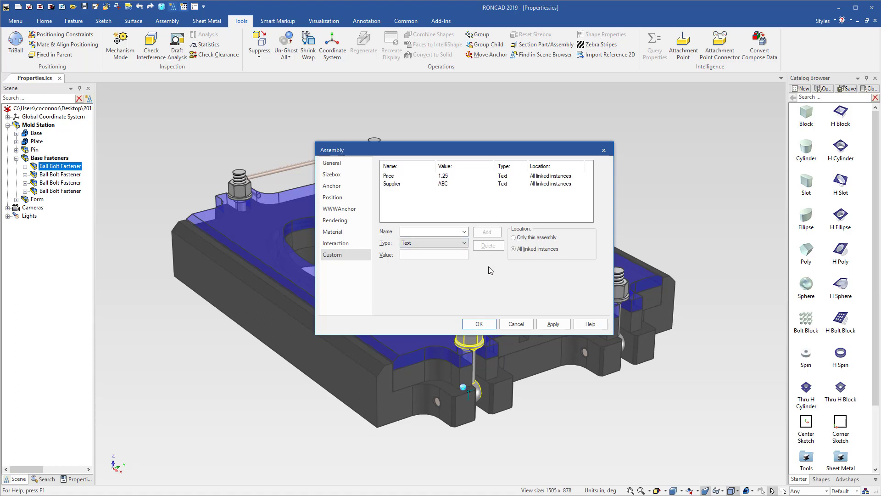
{"action": "left_click", "coordinate": [345, 164]}
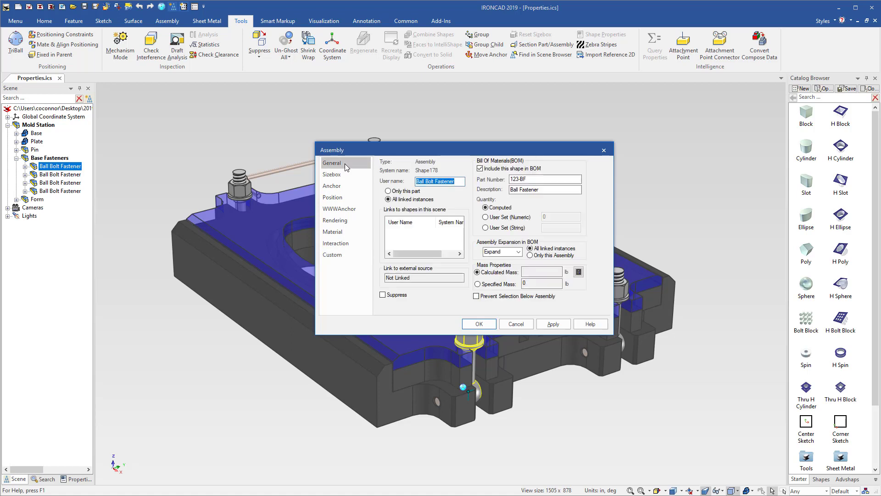
{"action": "left_click", "coordinate": [479, 324]}
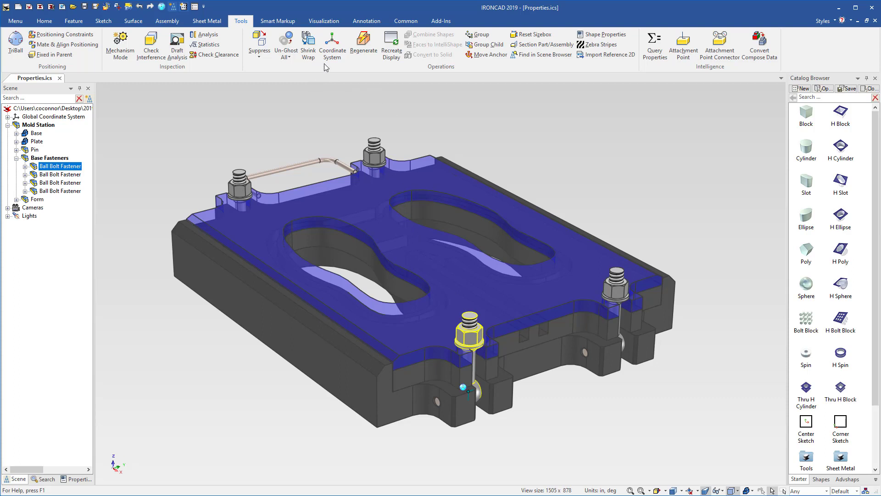
- Sample the first Ball Bolt Fastener with the Fill EyeDropper
{"action": "left_click", "coordinate": [325, 21]}
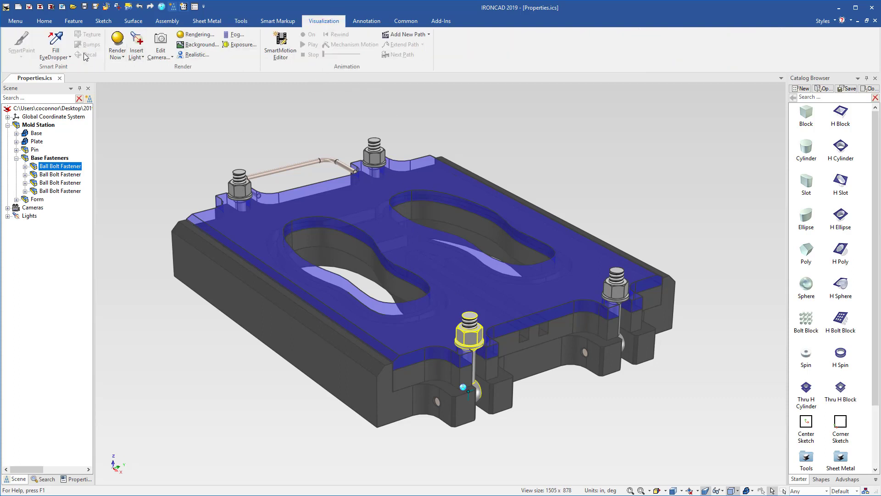
{"action": "left_click", "coordinate": [54, 48]}
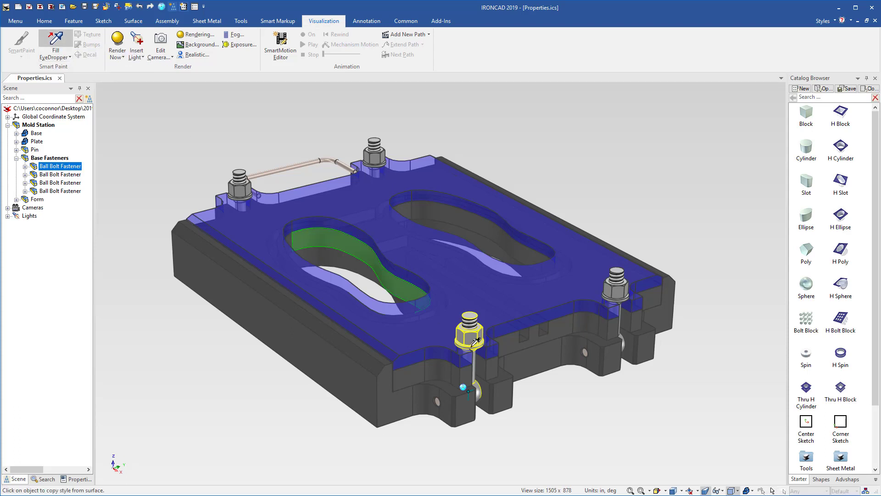
{"action": "left_click", "coordinate": [477, 335]}
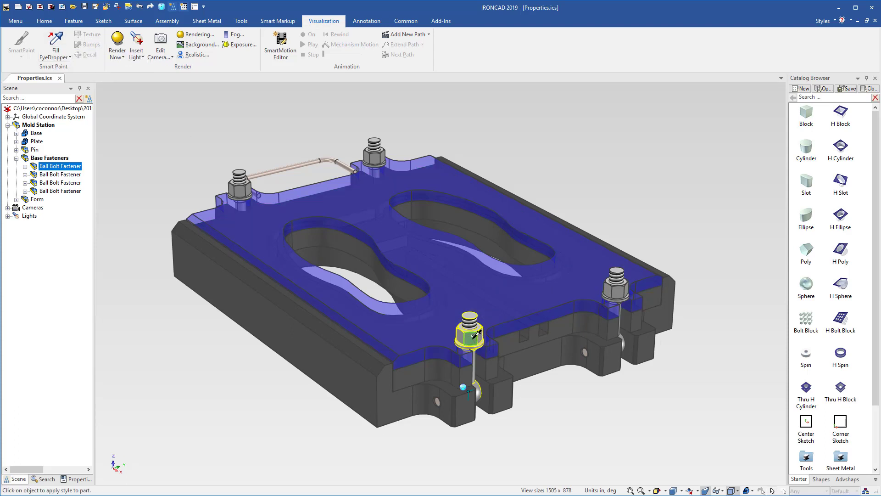
{"action": "left_click", "coordinate": [467, 335]}
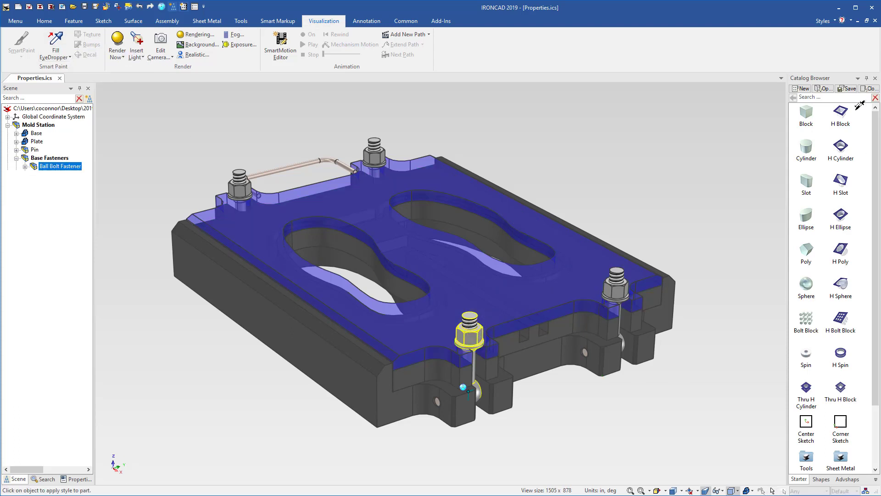
- Create a new catalog and store the sampled fastener's Text Properties in it
{"action": "left_click", "coordinate": [804, 89]}
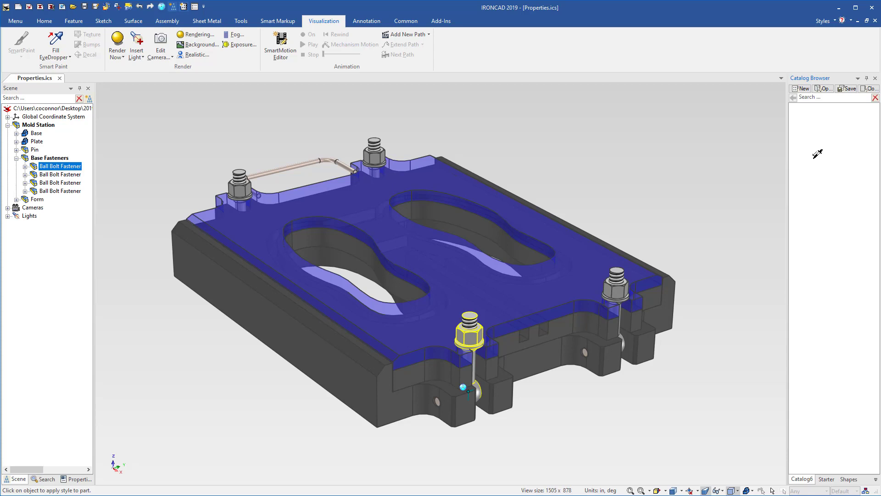
{"action": "right_click", "coordinate": [818, 155]}
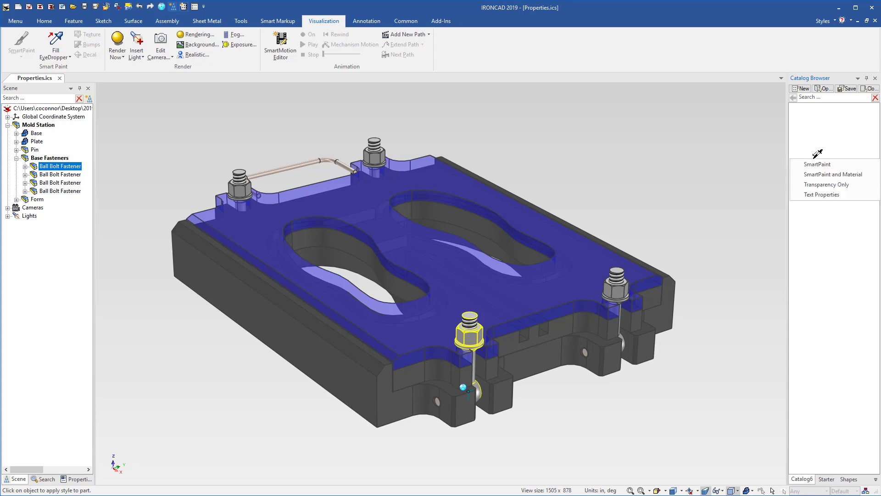
{"action": "left_click", "coordinate": [822, 195]}
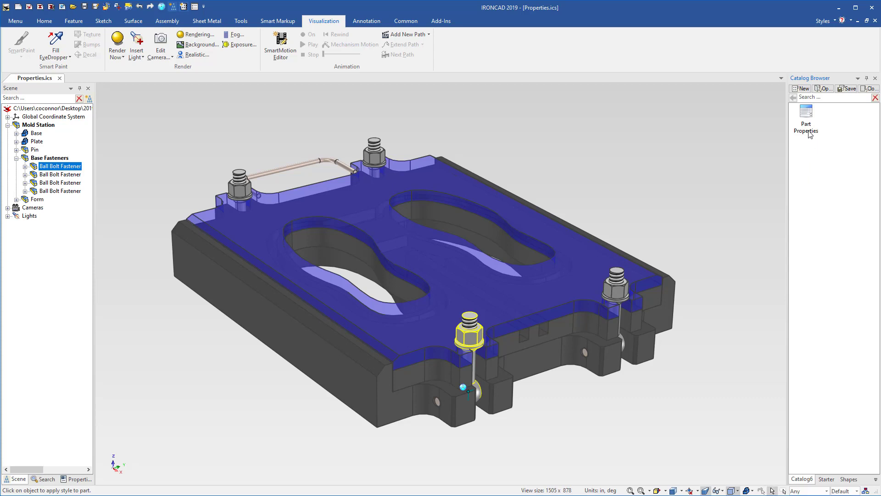
{"action": "left_click", "coordinate": [806, 112]}
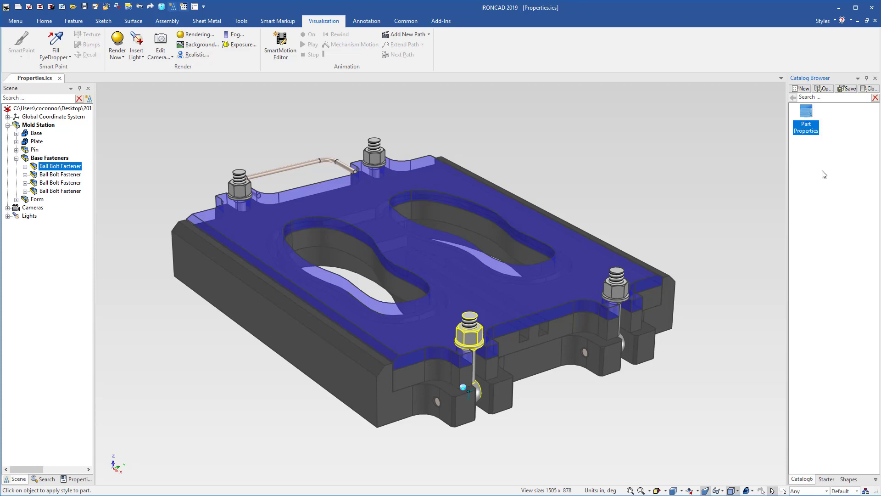
- Check the part number and description of the second Ball Bolt Fastener in its assembly properties
{"action": "left_click", "coordinate": [623, 289]}
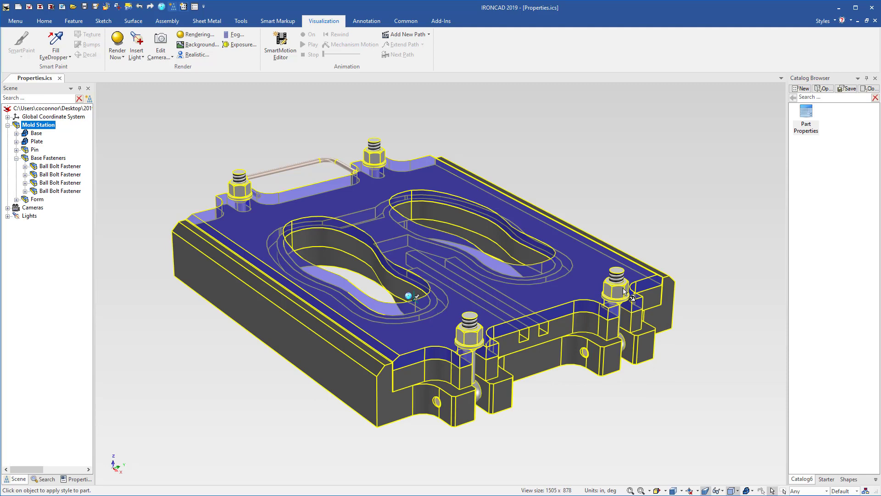
{"action": "left_click", "coordinate": [623, 290]}
{"action": "left_click", "coordinate": [623, 289]}
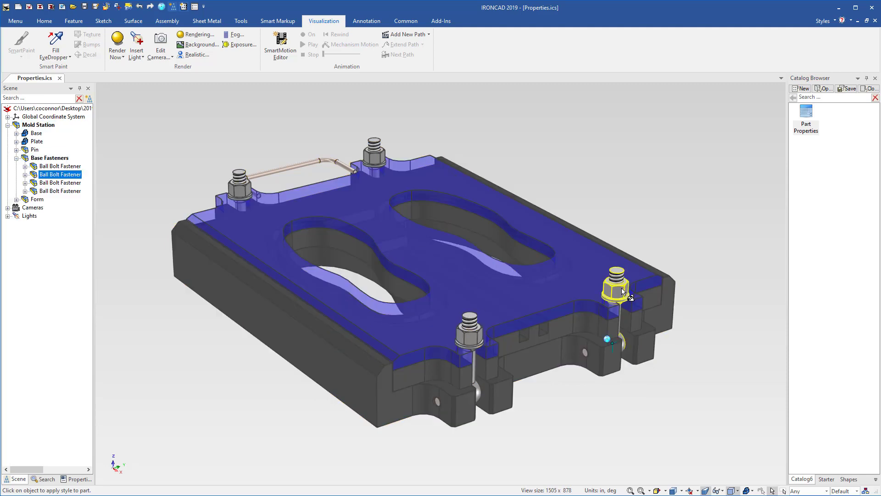
{"action": "right_click", "coordinate": [623, 291]}
{"action": "left_click", "coordinate": [646, 307]}
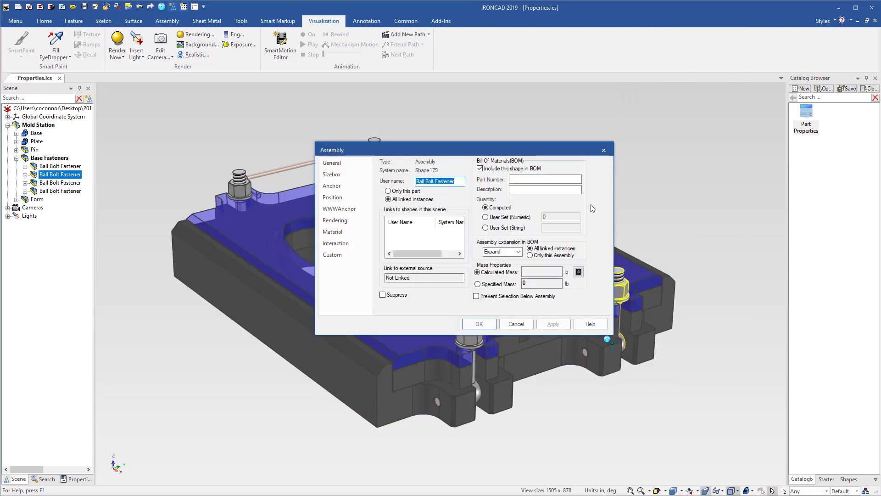
{"action": "left_click", "coordinate": [523, 326]}
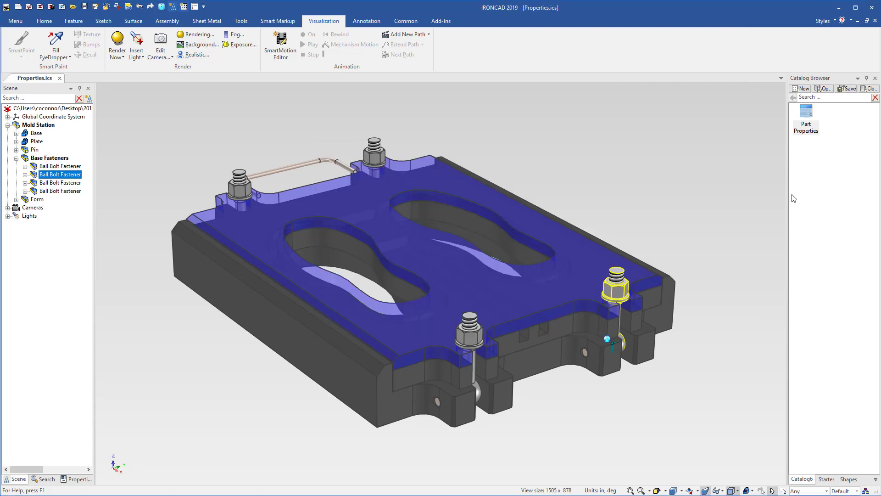
- Apply the catalog's Part Properties to the second Ball Bolt Fastener, copying Part Number, Description and Custom Property List
{"action": "left_click_drag", "start_coordinate": [807, 115], "coordinate": [636, 289]}
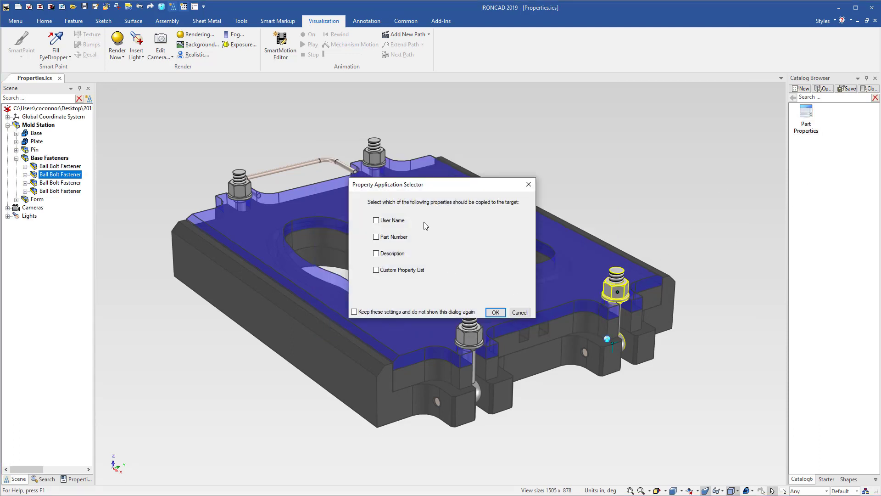
{"action": "left_click", "coordinate": [377, 237]}
{"action": "left_click", "coordinate": [386, 254]}
{"action": "left_click", "coordinate": [377, 270]}
{"action": "left_click", "coordinate": [496, 312]}
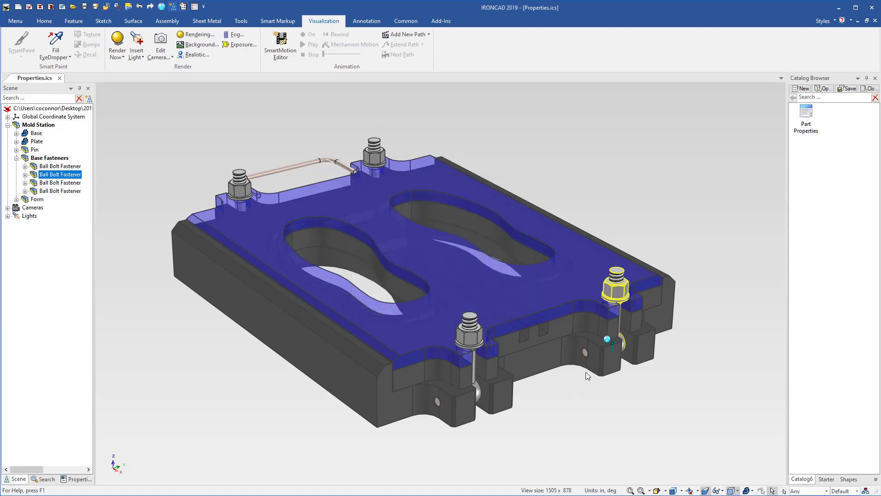
- Review the general and custom assembly properties of the second Ball Bolt Fastener
{"action": "right_click", "coordinate": [617, 292]}
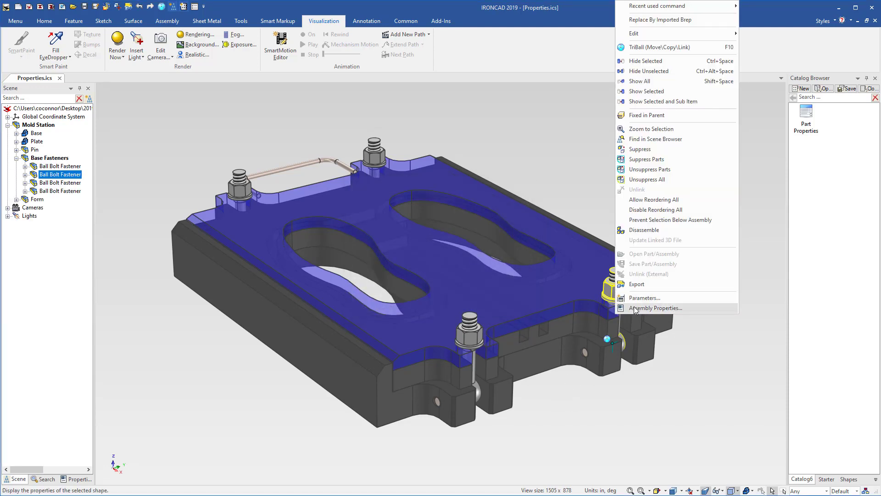
{"action": "left_click", "coordinate": [634, 308]}
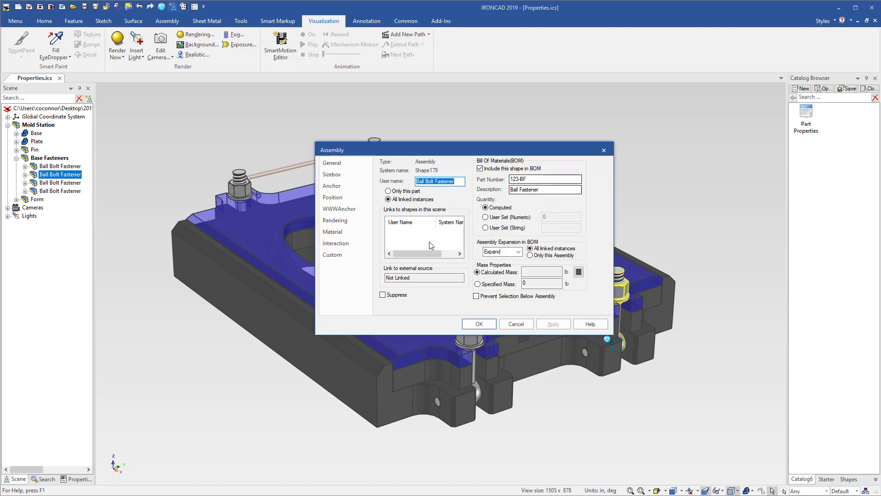
{"action": "left_click", "coordinate": [362, 251]}
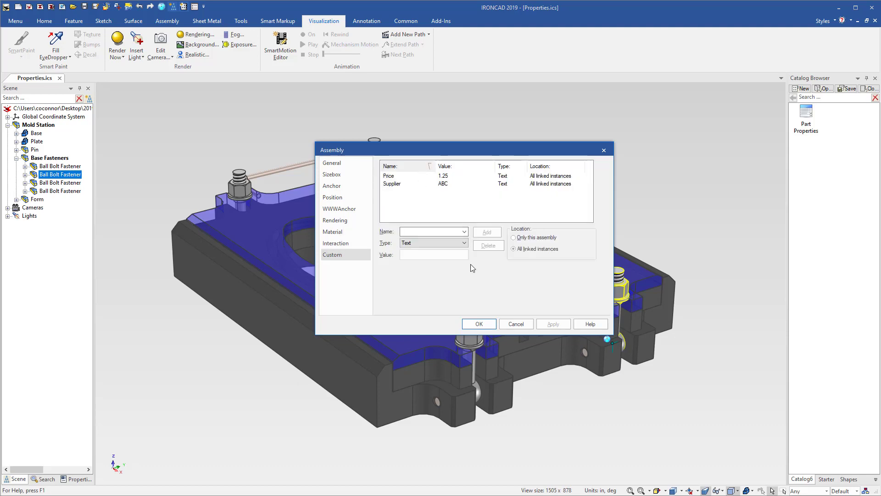
{"action": "left_click", "coordinate": [513, 323]}
- Apply the catalog's Part Properties to the fourth Ball Bolt Fastener, copying its Part Number, Description and Custom Property List
{"action": "left_click", "coordinate": [243, 195]}
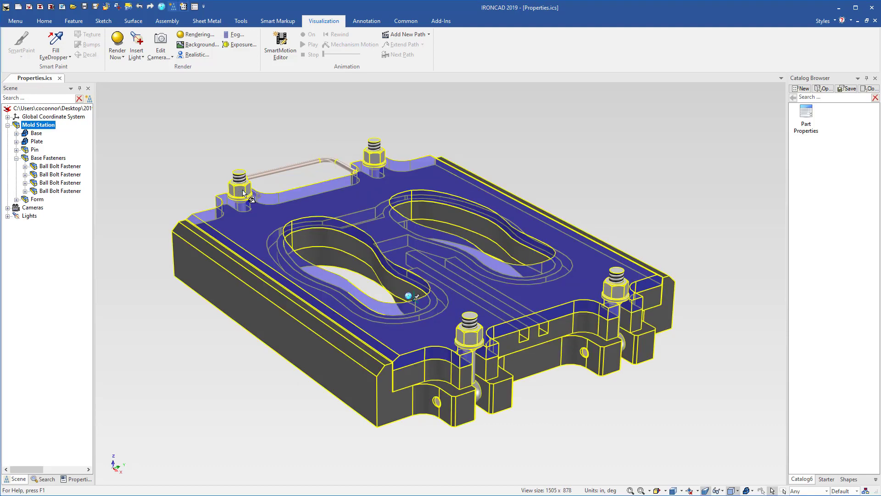
{"action": "left_click", "coordinate": [250, 190]}
{"action": "left_click", "coordinate": [248, 190]}
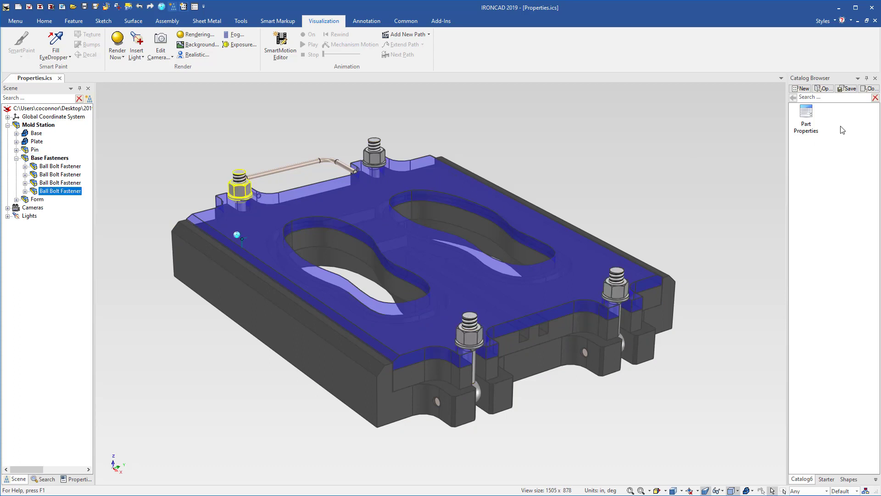
{"action": "left_click_drag", "start_coordinate": [239, 171], "coordinate": [242, 190]}
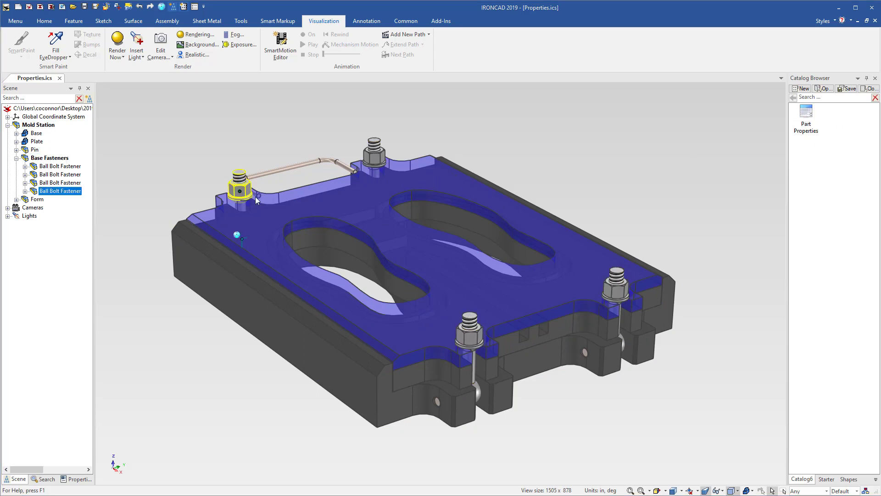
{"action": "left_click", "coordinate": [376, 237]}
{"action": "left_click", "coordinate": [376, 253]}
{"action": "left_click", "coordinate": [376, 270]}
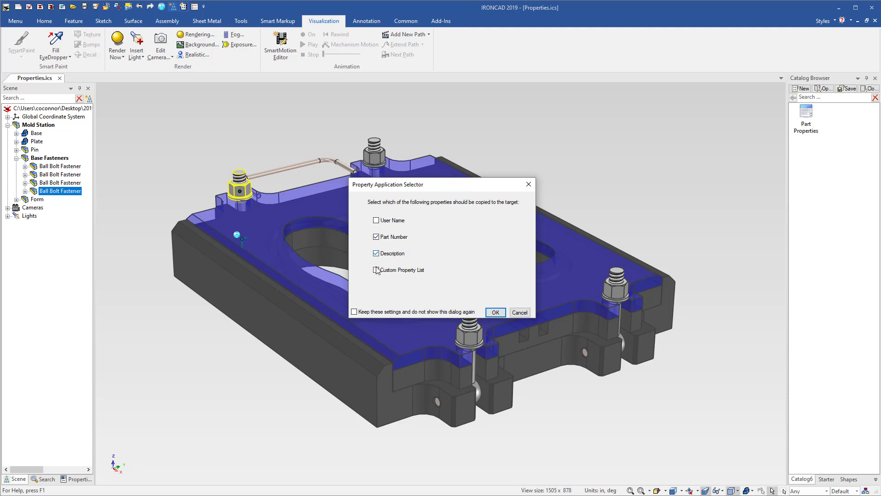
{"action": "left_click", "coordinate": [495, 316]}
- Apply the catalog's Part Properties to the third Ball Bolt Fastener, copying only the Custom Property List
{"action": "left_click", "coordinate": [376, 155]}
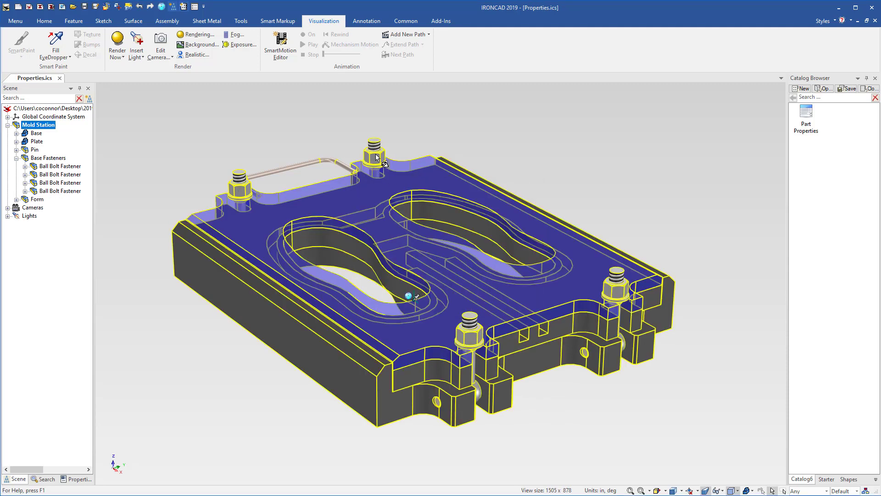
{"action": "left_click", "coordinate": [376, 155]}
{"action": "left_click", "coordinate": [375, 156]}
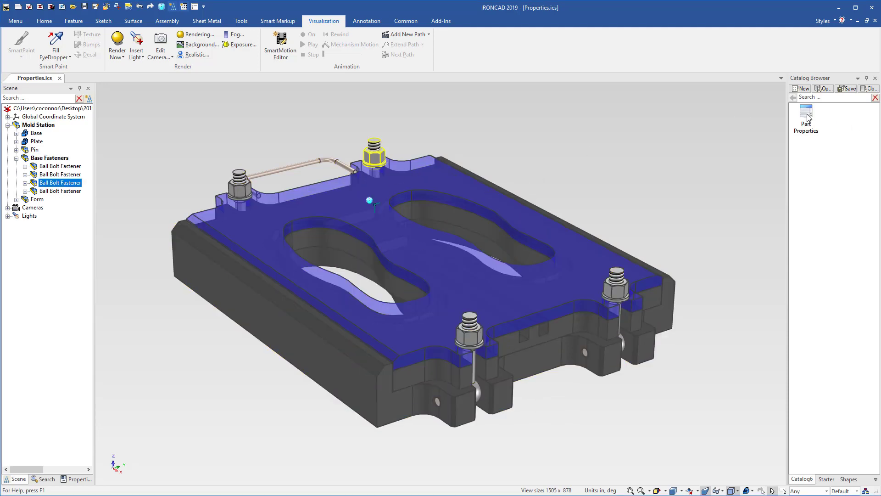
{"action": "left_click_drag", "start_coordinate": [807, 114], "coordinate": [379, 159]}
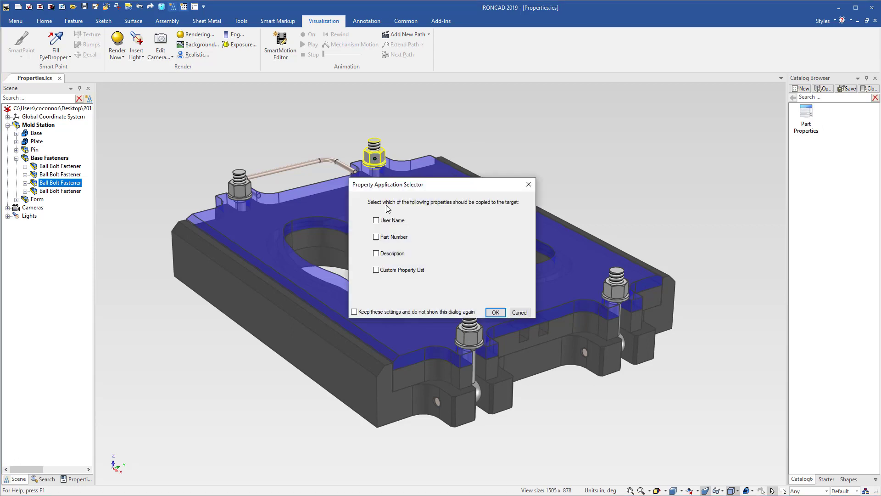
{"action": "left_click", "coordinate": [377, 237]}
{"action": "left_click", "coordinate": [377, 253]}
{"action": "left_click", "coordinate": [376, 253]}
{"action": "left_click", "coordinate": [376, 270]}
{"action": "left_click", "coordinate": [496, 313]}
- Check the general and custom assembly properties of the third Ball Bolt Fastener
{"action": "right_click", "coordinate": [374, 162]}
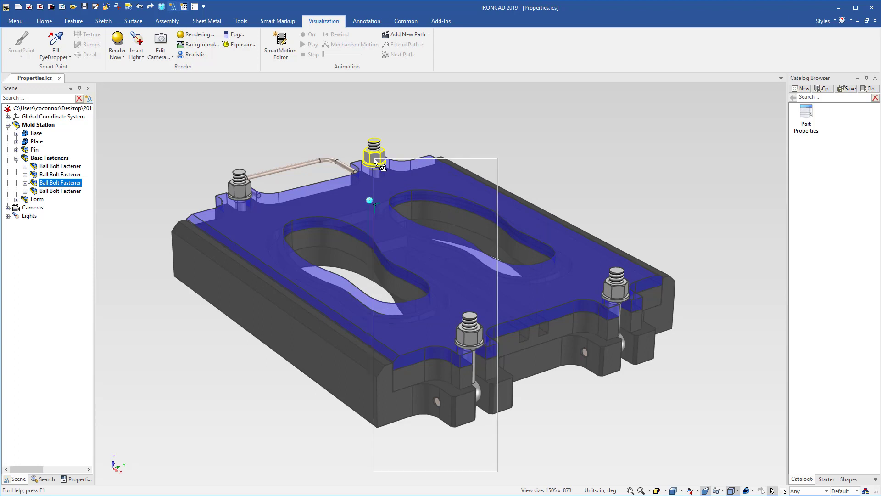
{"action": "left_click", "coordinate": [409, 465]}
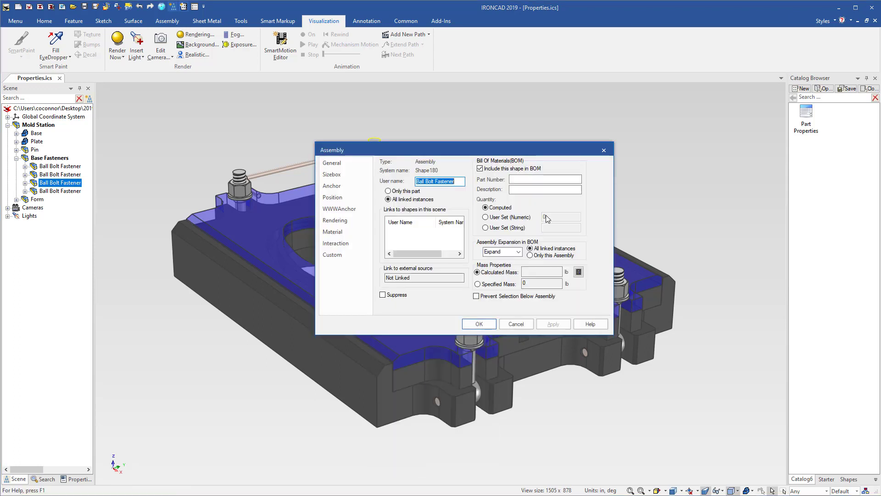
{"action": "left_click", "coordinate": [341, 255]}
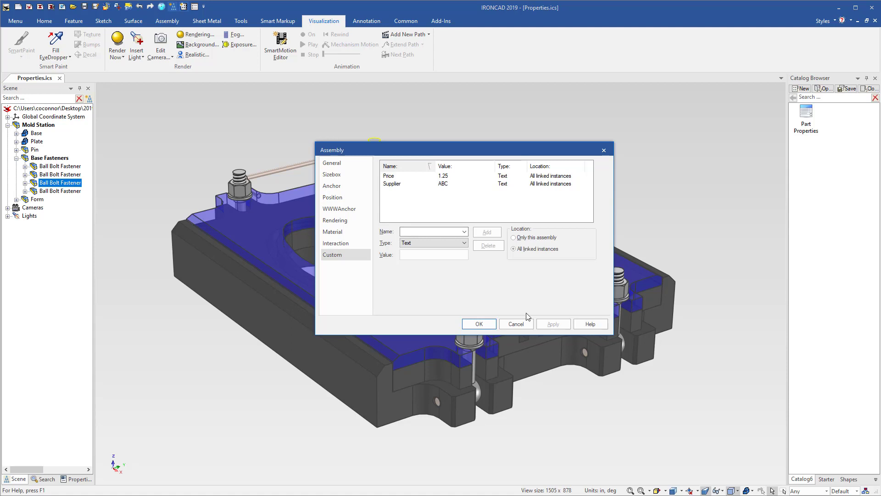
{"action": "left_click", "coordinate": [522, 324]}
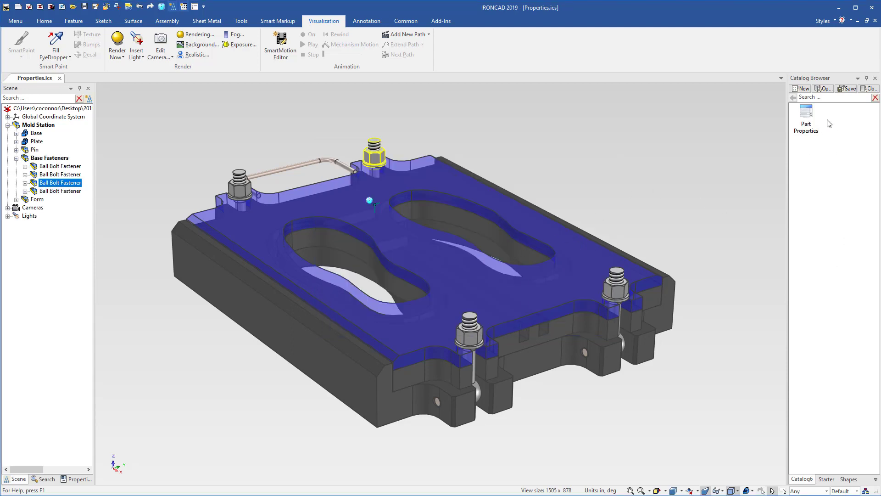
- Review the property settings stored in the Part Properties catalog item and leave them without saving
{"action": "right_click", "coordinate": [810, 116]}
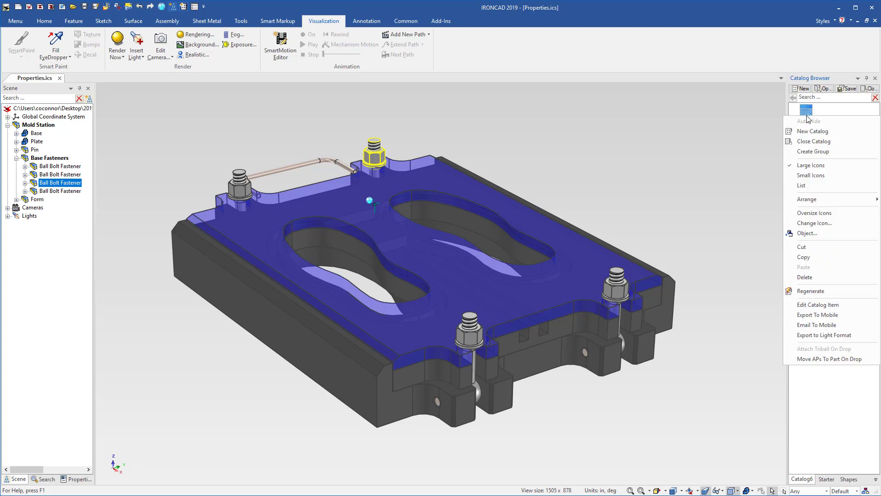
{"action": "left_click", "coordinate": [834, 304]}
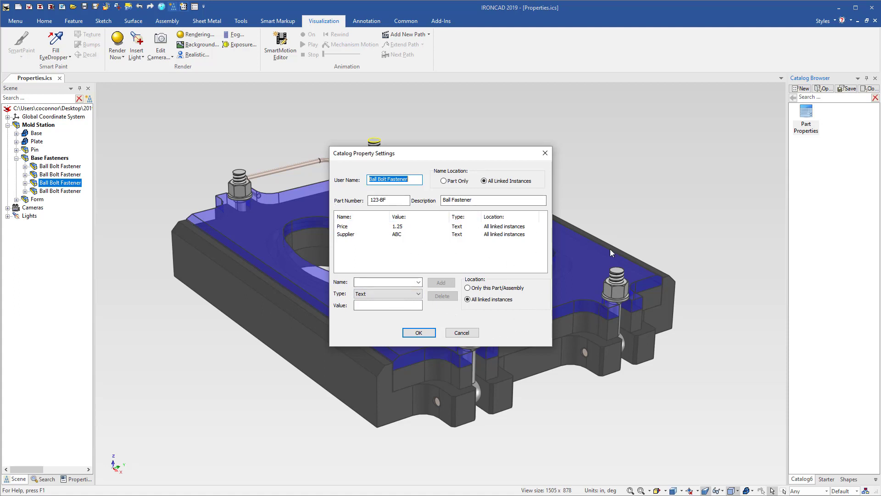
{"action": "left_click", "coordinate": [463, 333]}
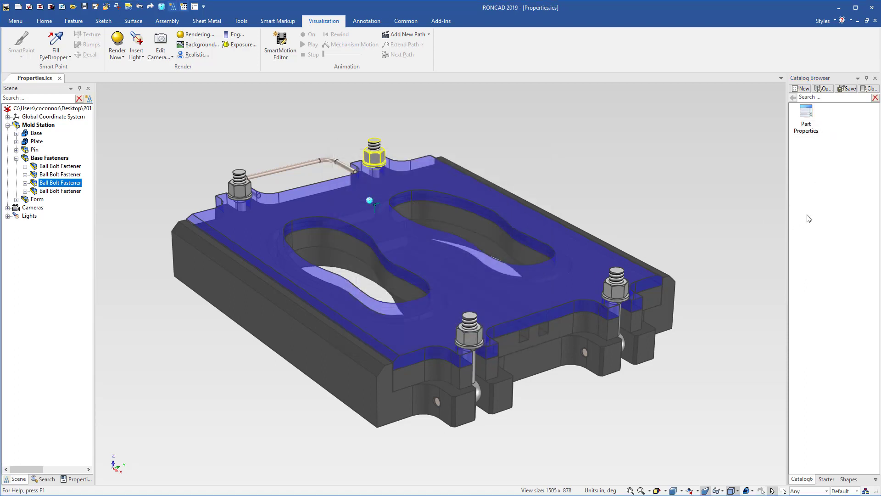